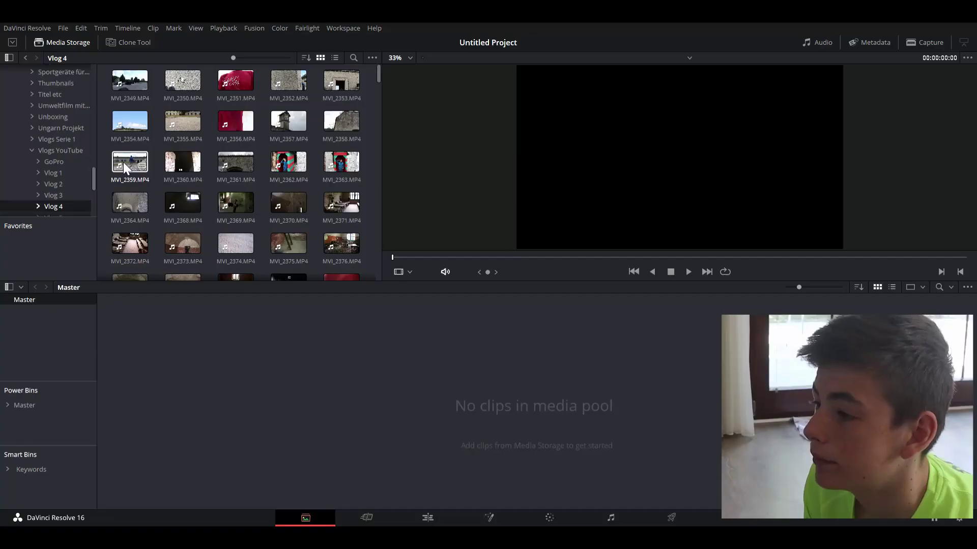
Import MVI_2359.MP4 into the Media Pool and drag it onto a new timeline on the Edit page.
left_click_drag(123, 163, 209, 222)
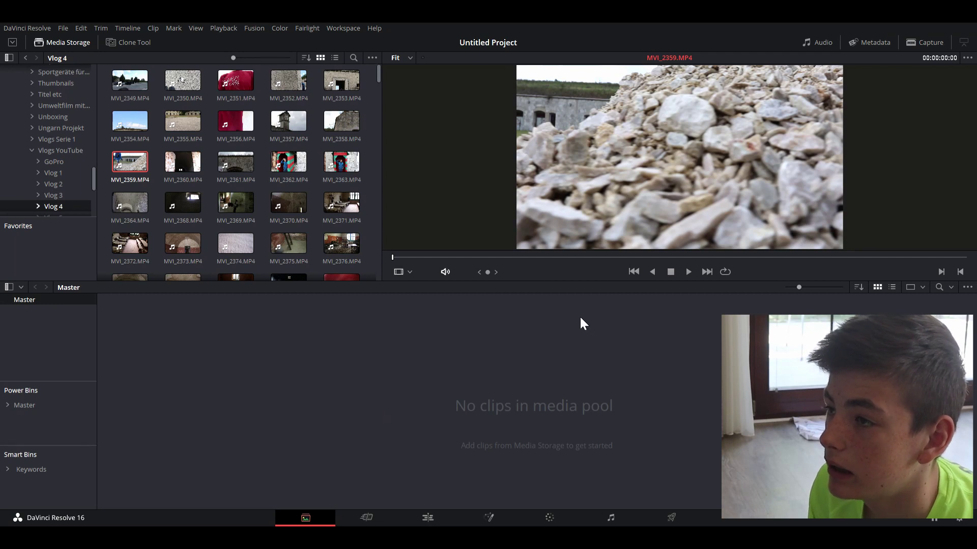
left_click_drag(583, 324, 583, 324)
left_click(450, 524)
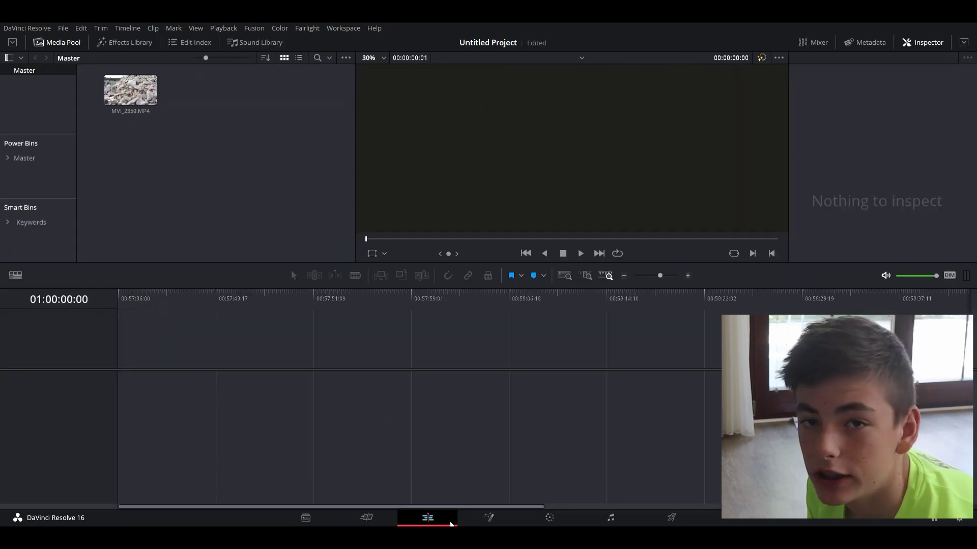
mouse_move(130, 90)
left_mouse_down()
mouse_move(537, 489)
mouse_move(410, 408)
left_mouse_up()
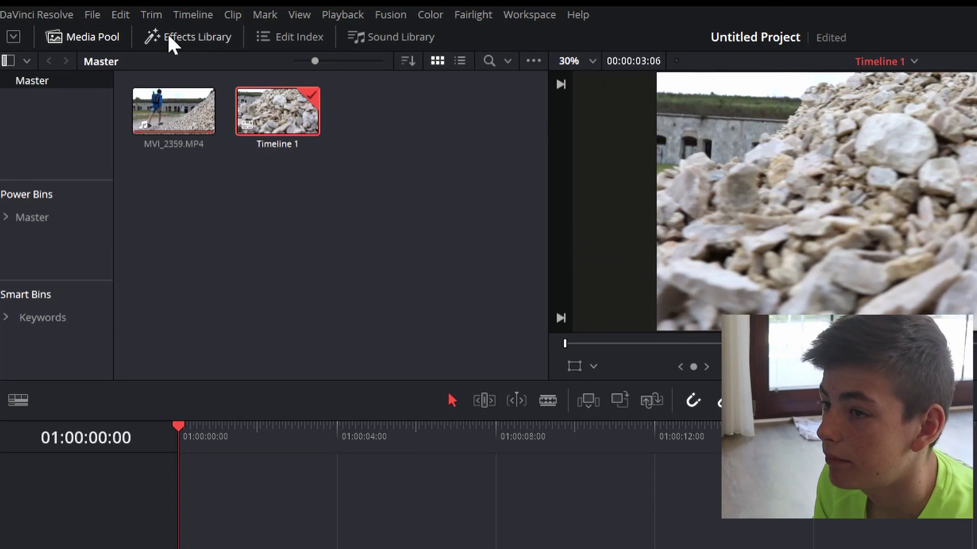
Drag an Adjustment Clip from Toolbox > Effects onto Video 2 at the timeline start and select it.
left_click(114, 42)
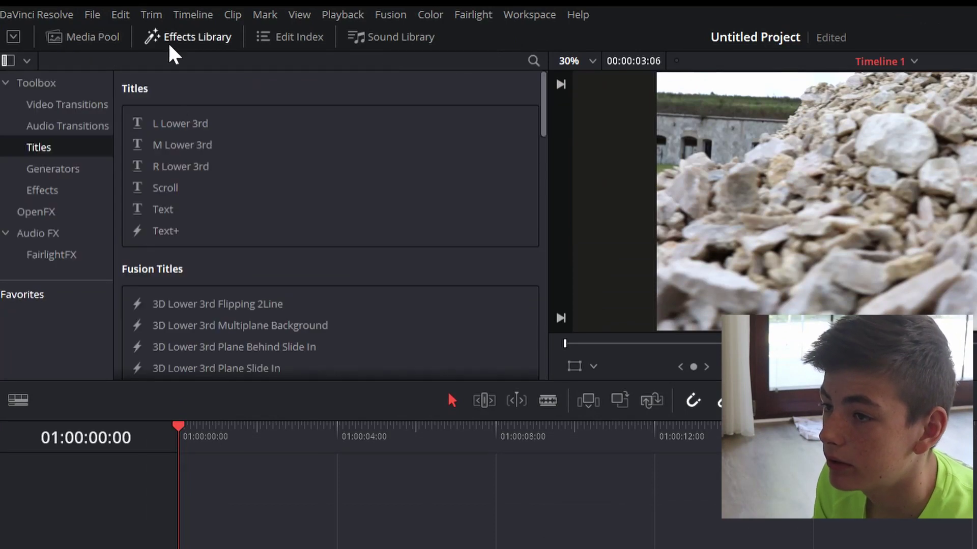
left_click(82, 205)
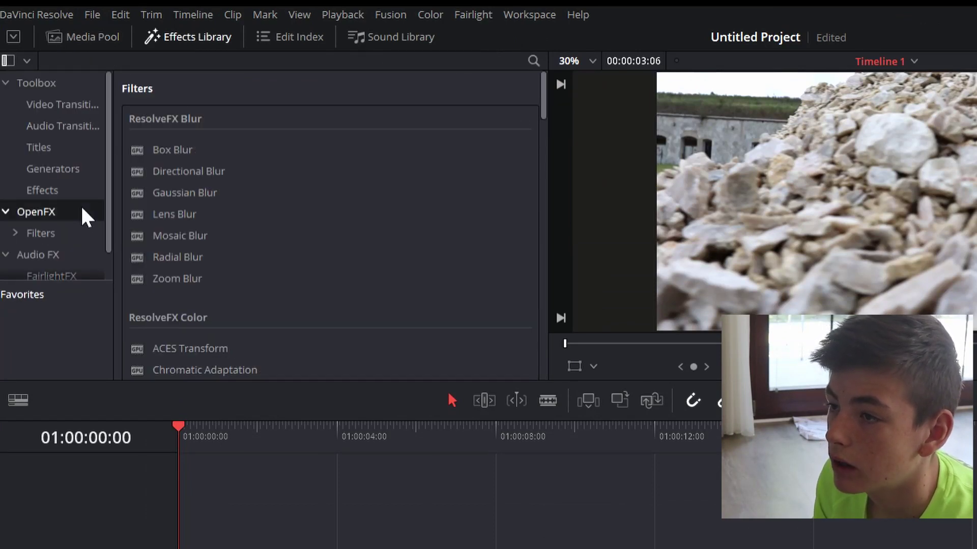
left_click(59, 168)
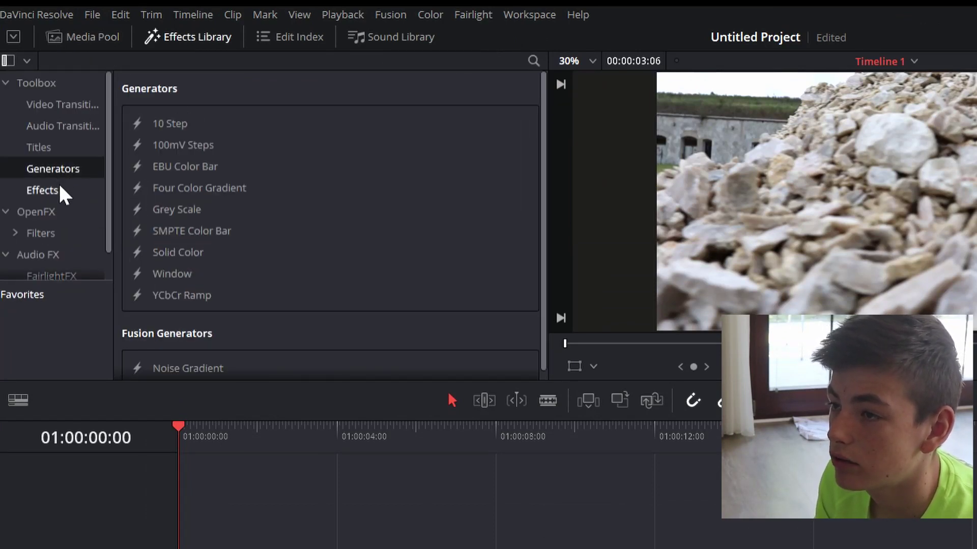
left_click(60, 189)
mouse_move(293, 130)
left_mouse_down()
mouse_move(212, 475)
mouse_move(163, 461)
left_mouse_up()
left_click(202, 474)
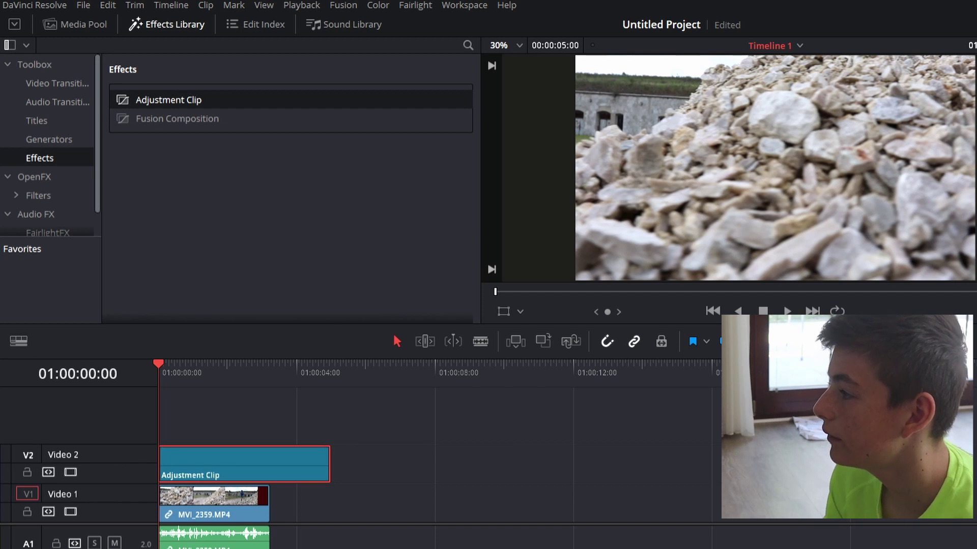
Expand the Adjustment Clip's Cropping section in the Inspector.
scroll(850, 211, "down", 5)
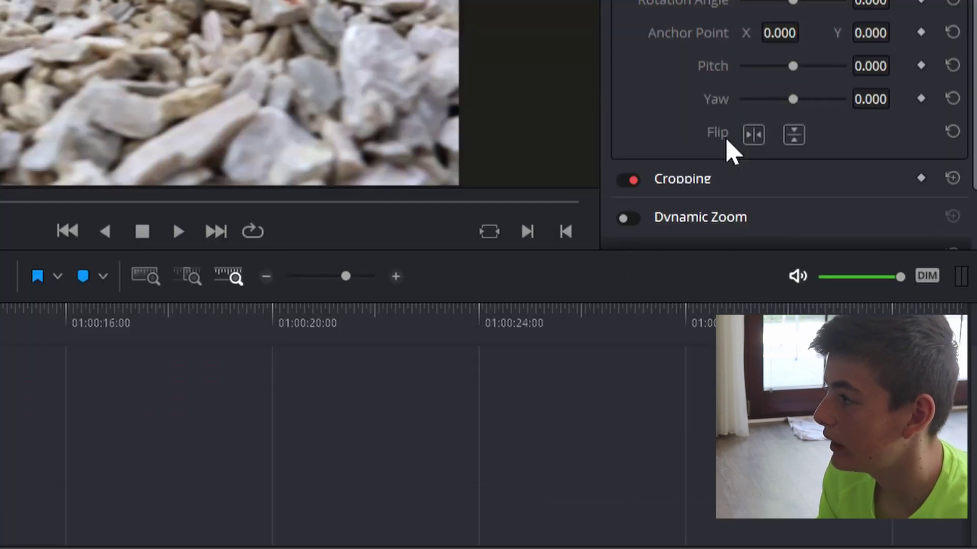
scroll(834, 204, "down", 2)
left_click(827, 198)
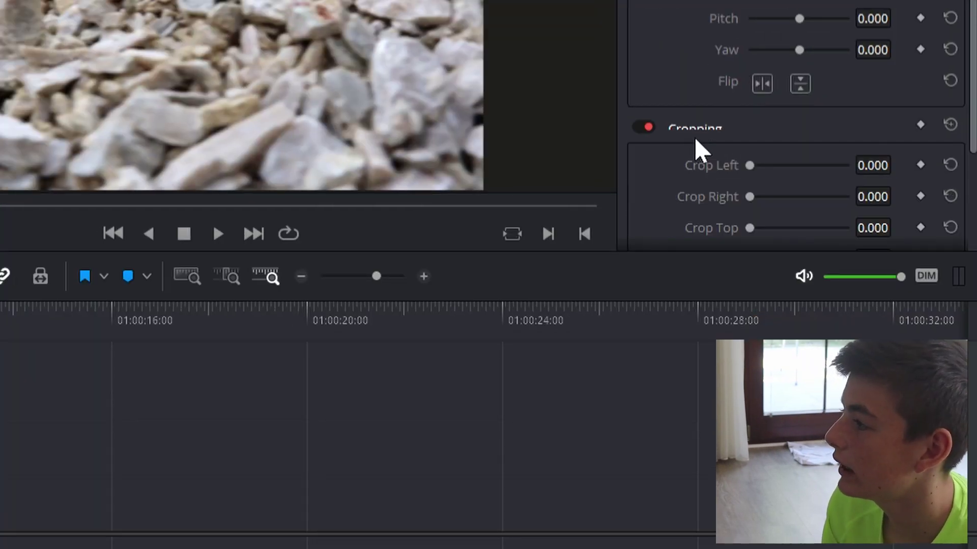
scroll(695, 140, "down", 2)
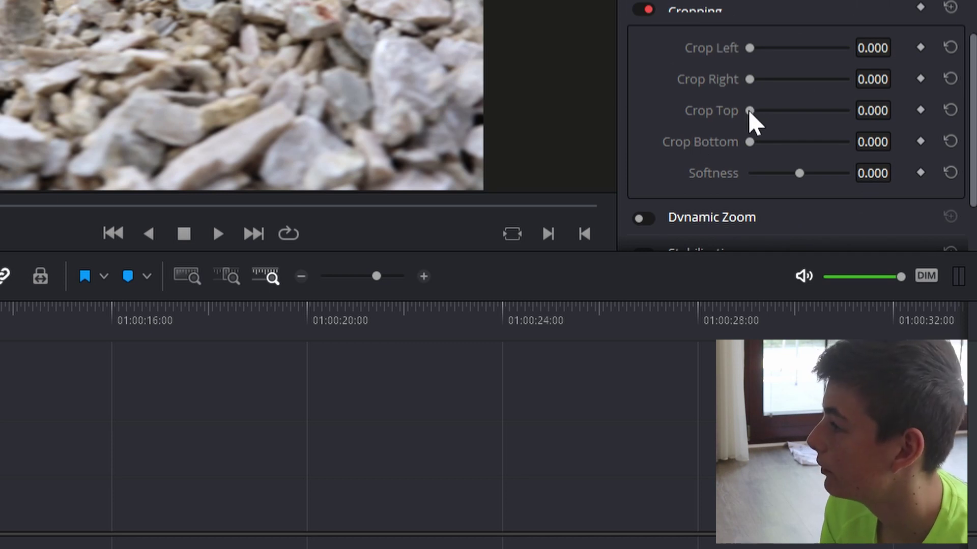
Crop the top and bottom, then pull both back to leave thin letterbox bars.
left_click_drag(750, 110, 773, 111)
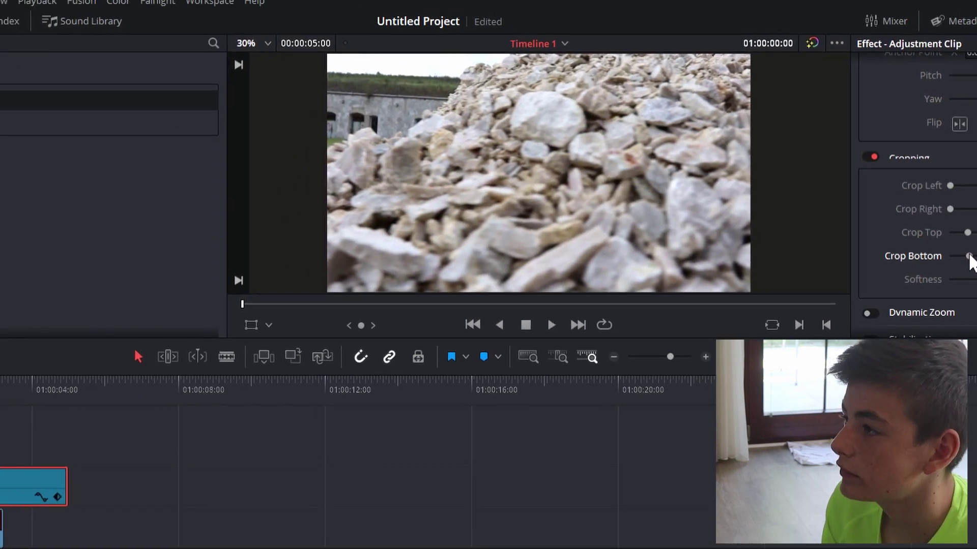
left_click_drag(968, 256, 976, 257)
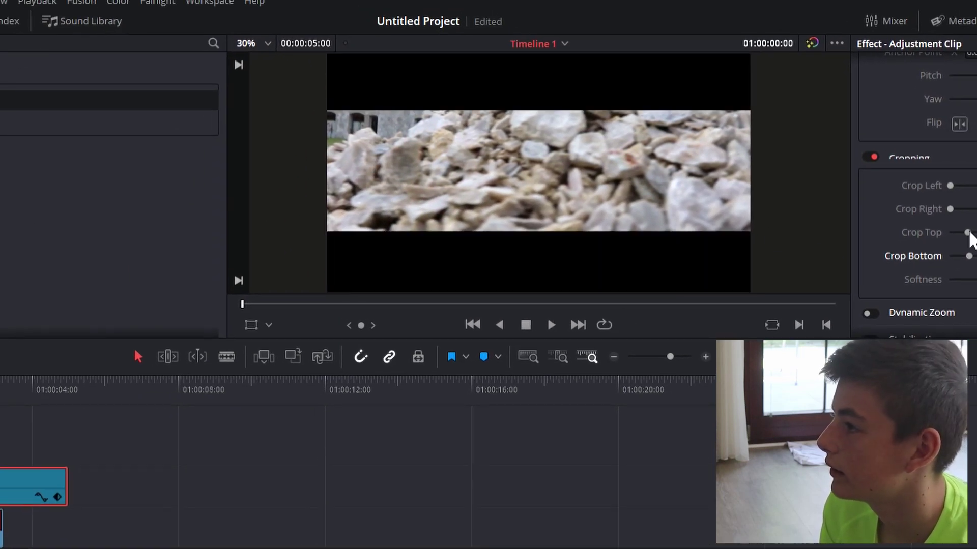
left_click_drag(966, 233, 958, 233)
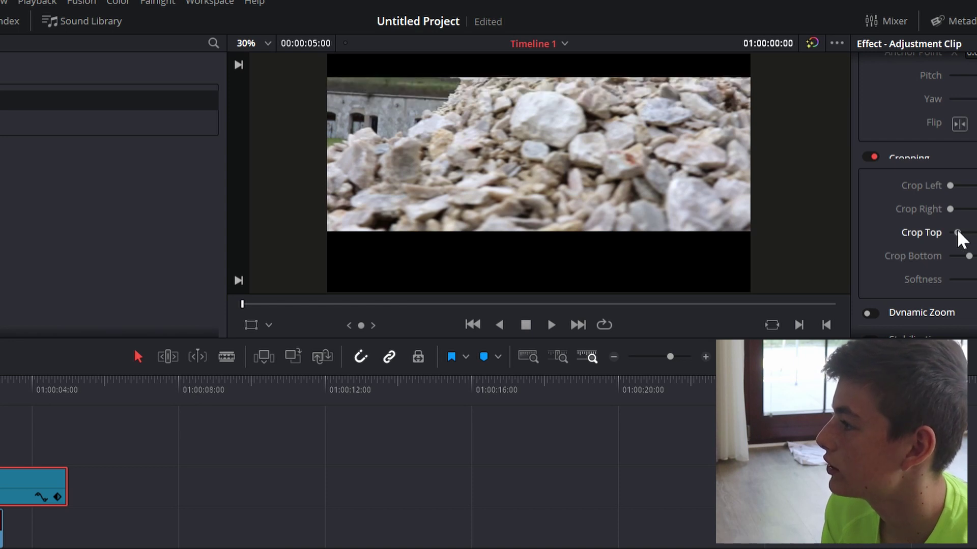
left_click_drag(968, 256, 957, 257)
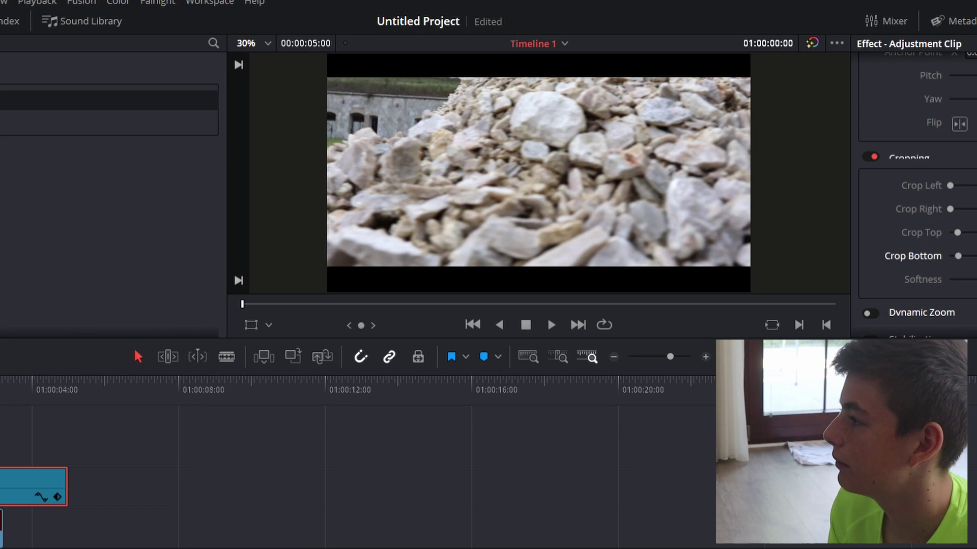
Slide the Adjustment Clip on Video 2 to start around 01:00:03:06.
left_click(267, 453)
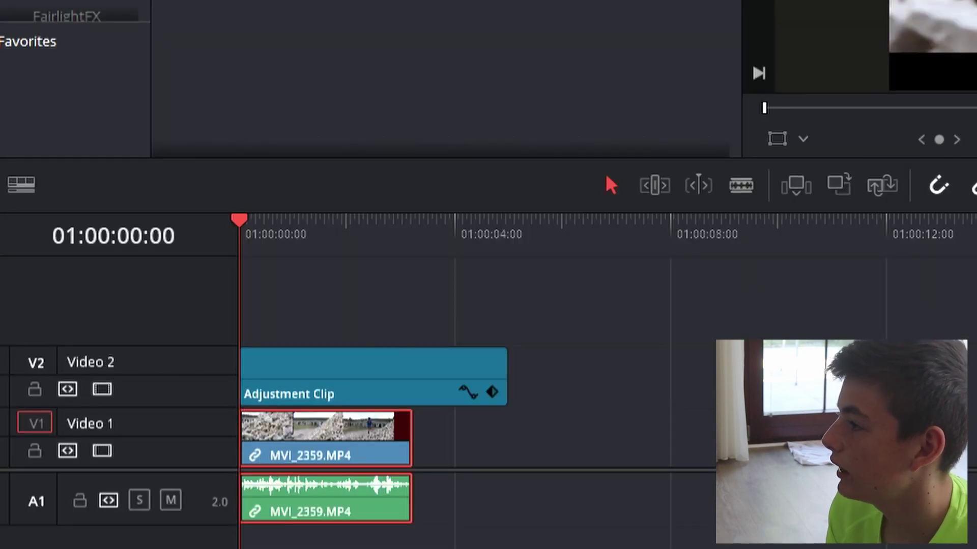
left_click_drag(318, 397, 496, 386)
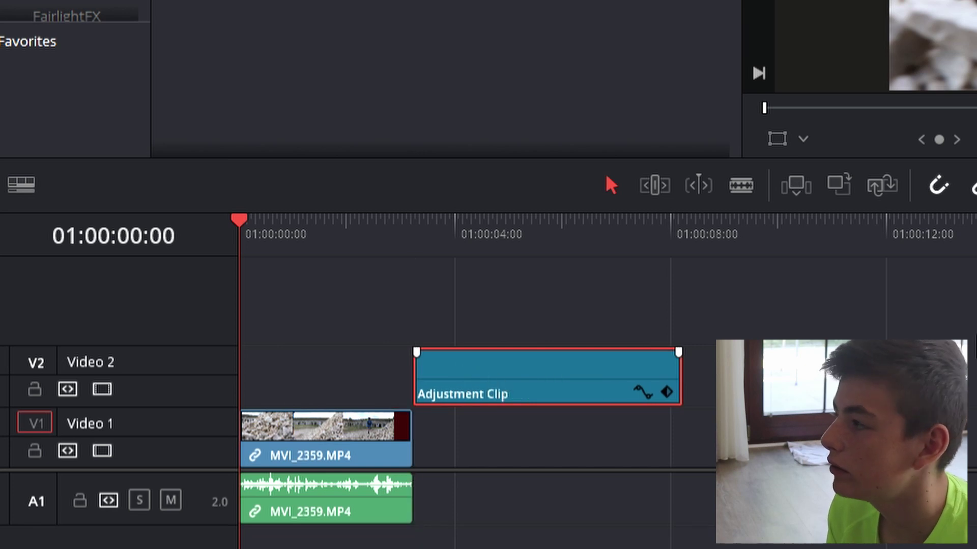
left_click(290, 455)
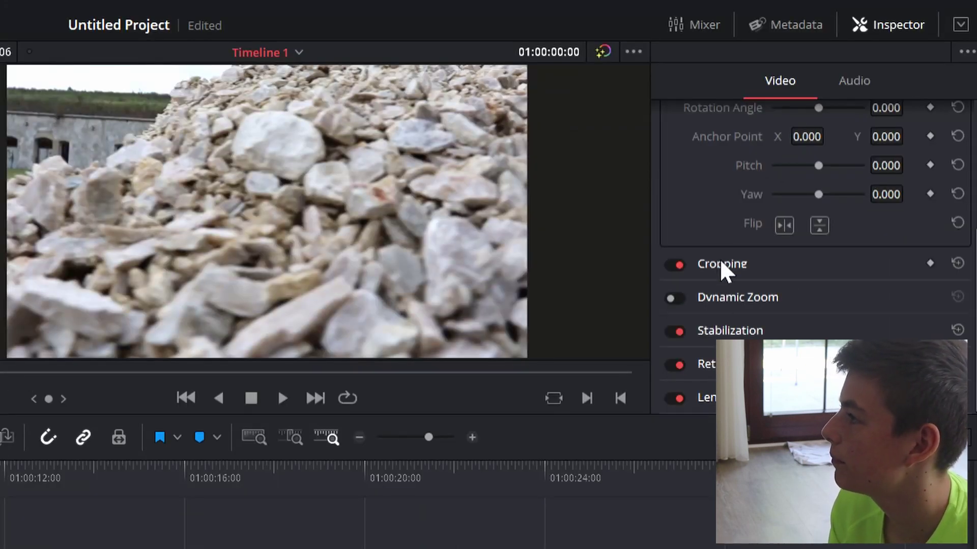
scroll(763, 249, "up", 2)
Expand Cropping for the MVI_2359 footage clip and raise Crop Top to trim its upper image.
scroll(762, 242, "up", 3)
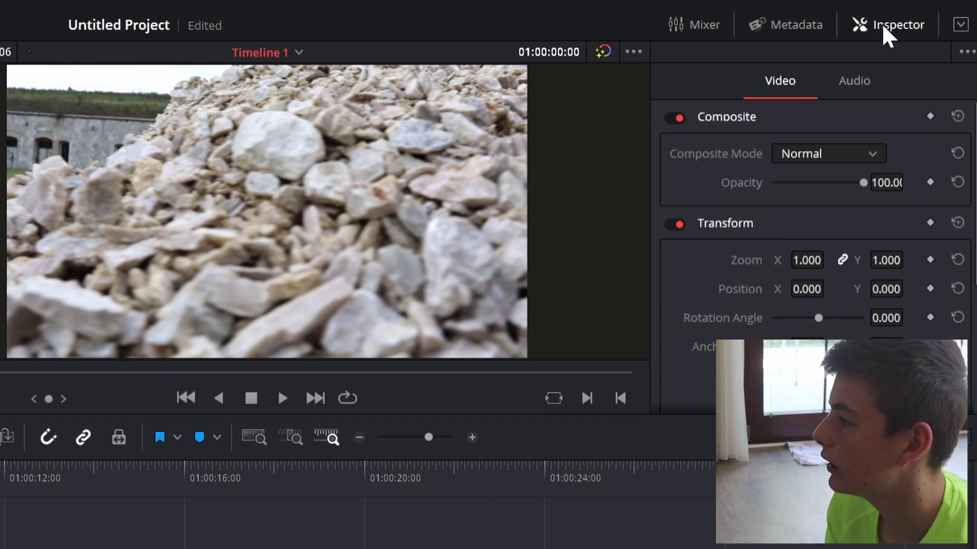
scroll(742, 333, "down", 4)
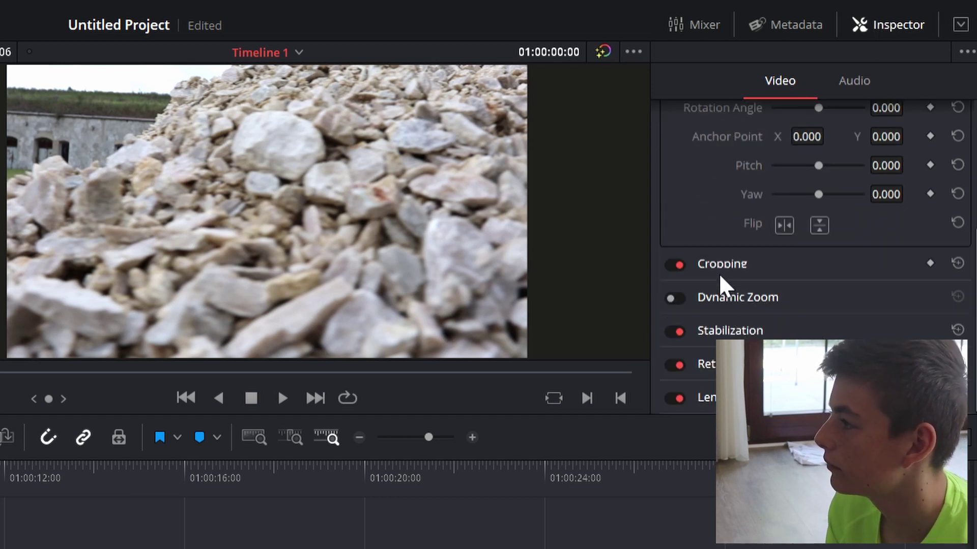
left_click(737, 270)
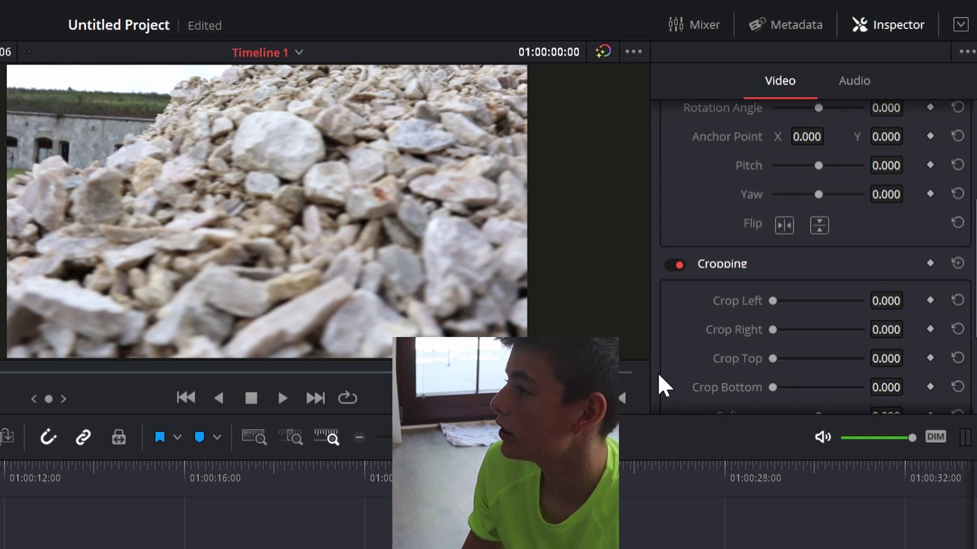
scroll(712, 366, "down", 1)
scroll(747, 351, "down", 2)
scroll(766, 315, "up", 2)
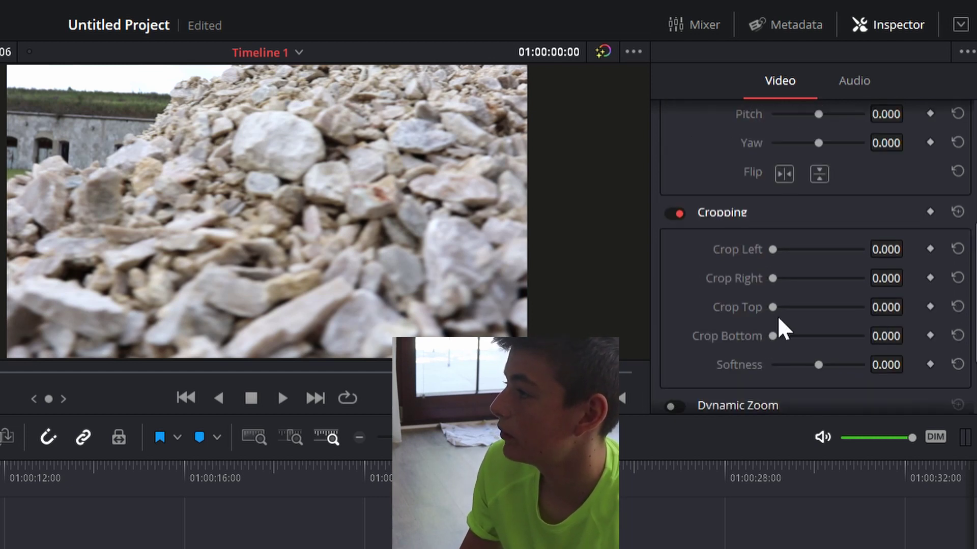
mouse_move(773, 307)
left_mouse_down()
mouse_move(785, 308)
mouse_move(785, 336)
left_mouse_up()
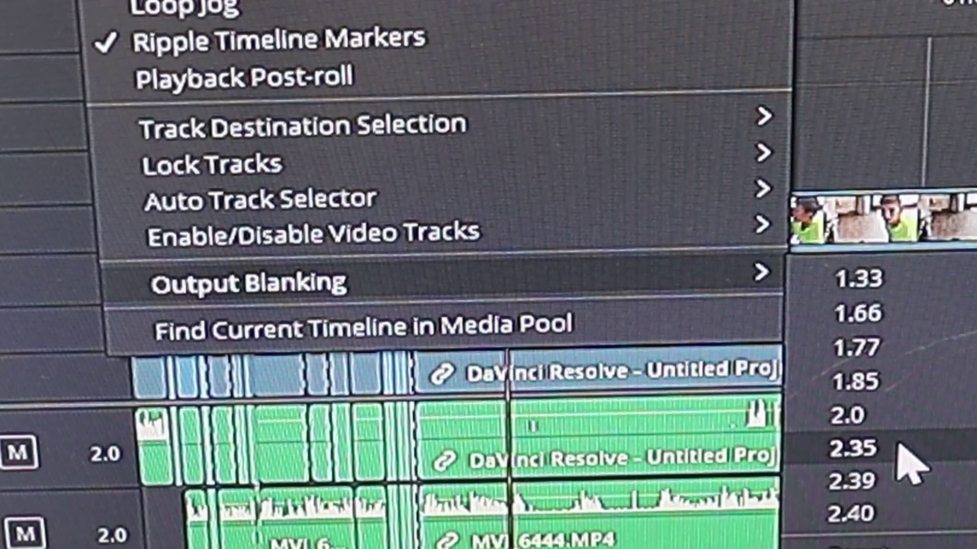
Set the timeline's Output Blanking to 2.35.
left_click(898, 446)
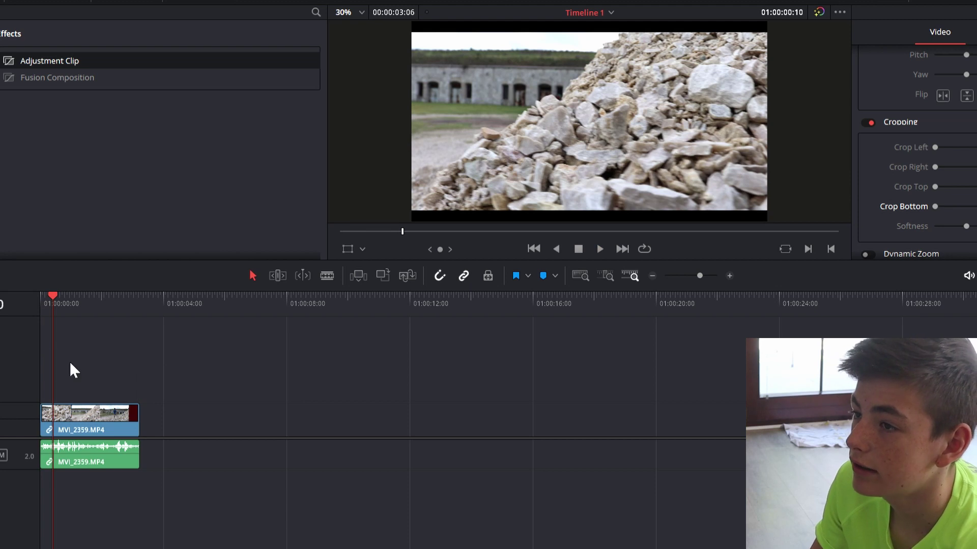
Place a new Adjustment Clip above MVI_2359 on Video 2, select it, and expand its Cropping settings.
left_click_drag(76, 66, 46, 382)
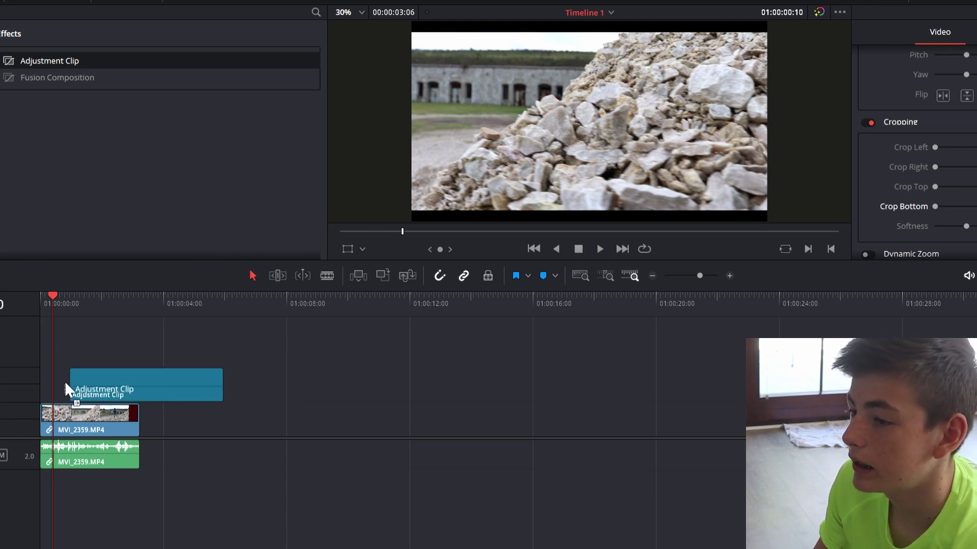
left_click(97, 389)
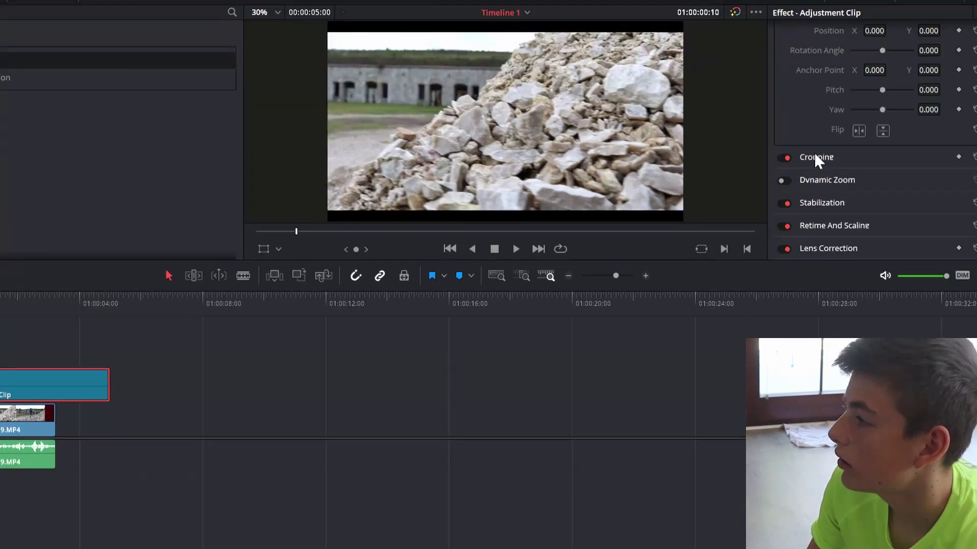
left_click(819, 179)
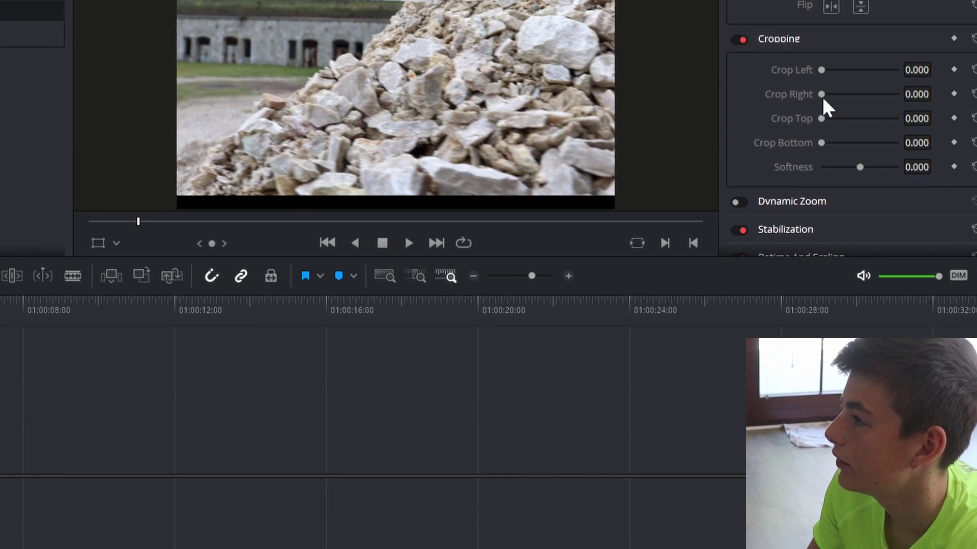
Keyframe Crop Top 139.32 and Crop Bottom 160.92, then set both to 0 at the timeline start.
left_click_drag(820, 94, 829, 118)
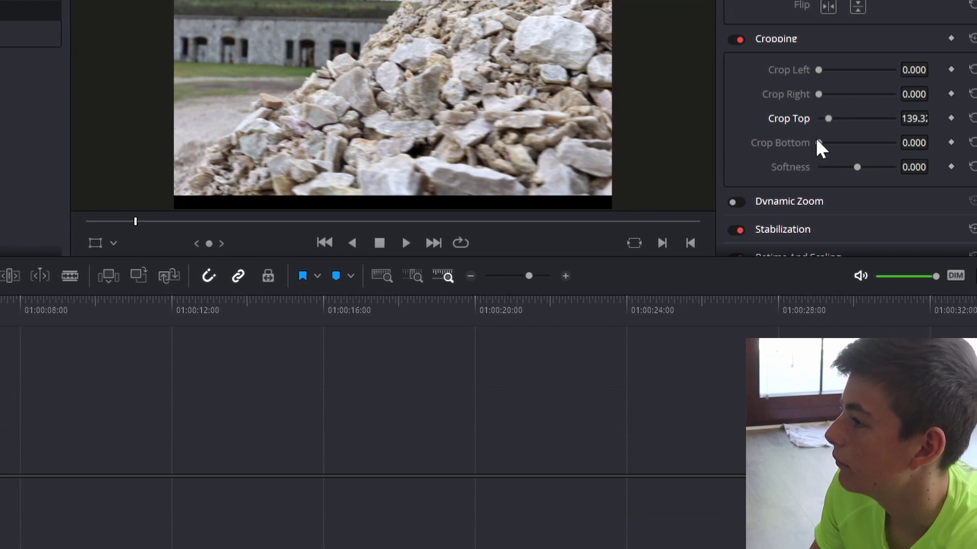
left_click_drag(818, 142, 828, 143)
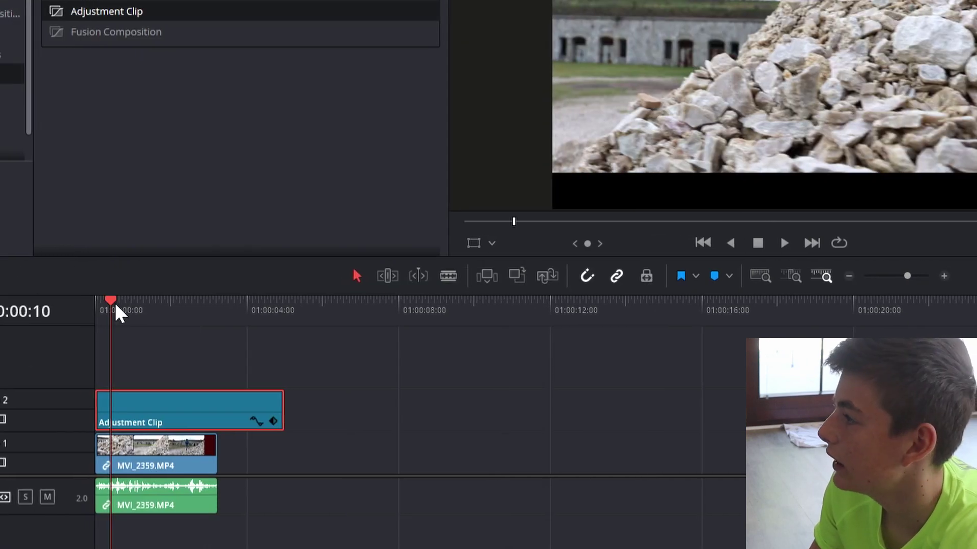
left_click(97, 311)
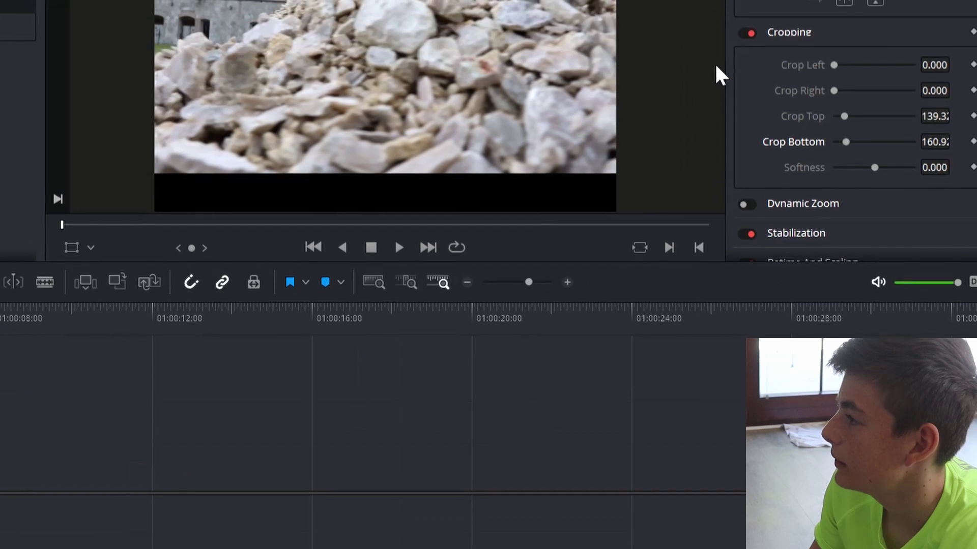
left_click_drag(844, 116, 819, 118)
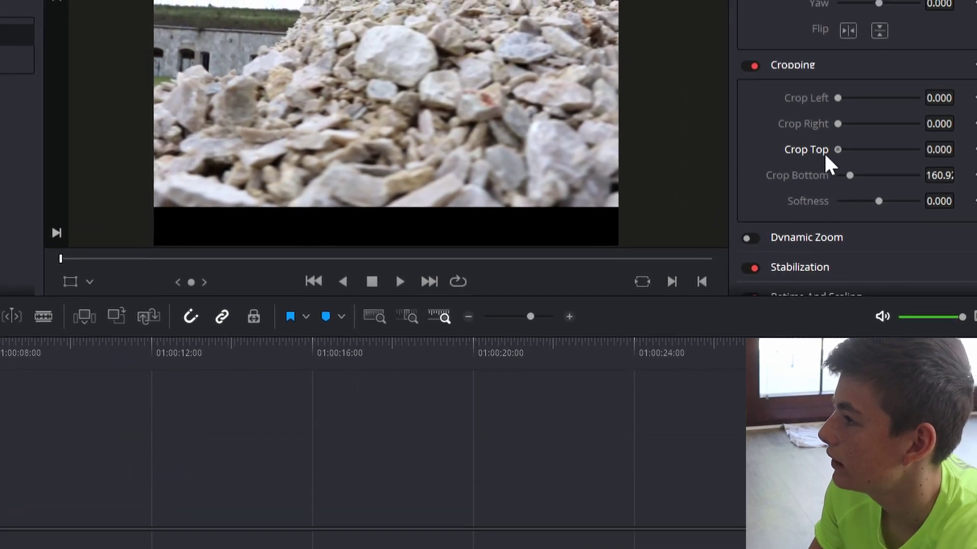
left_click_drag(849, 175, 830, 178)
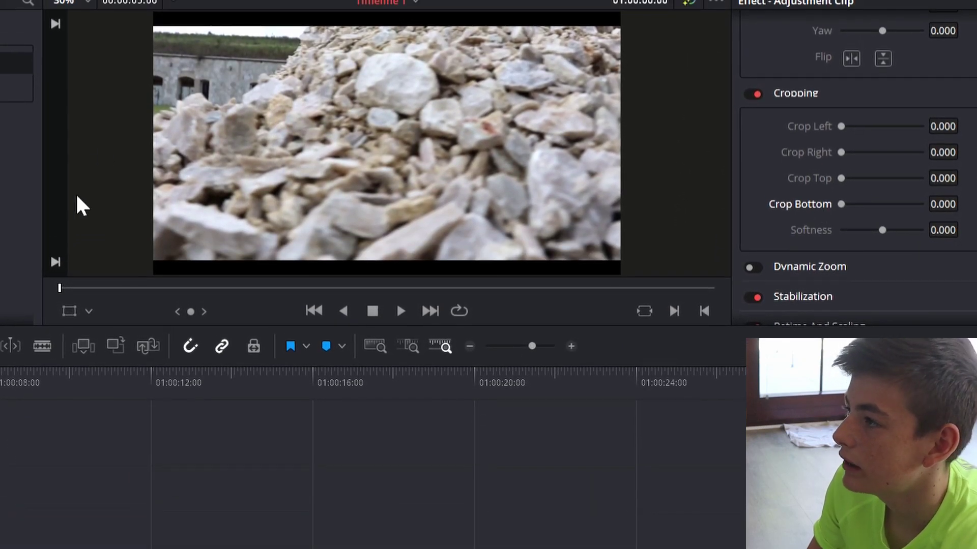
Play the timeline repeatedly from the start to watch the letterbox bars slide in.
key("space")
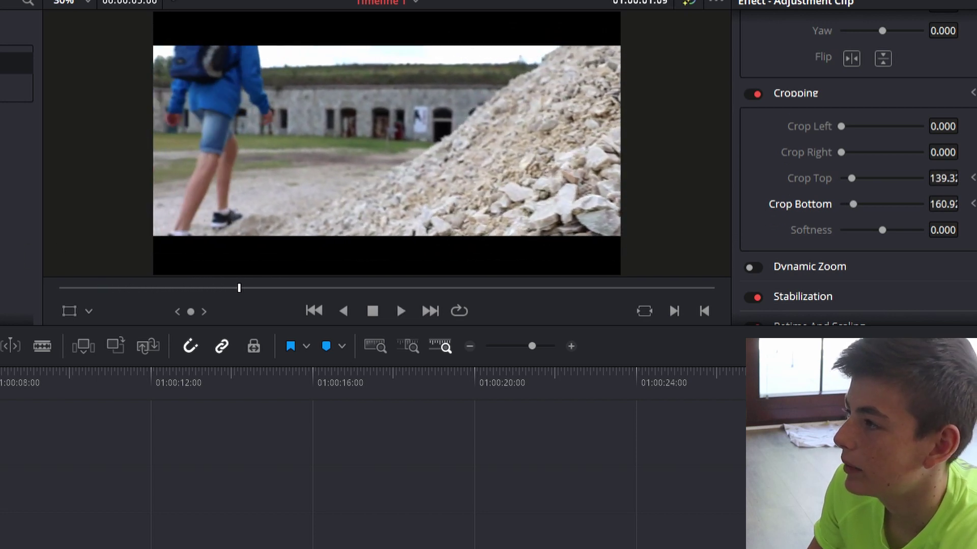
key("Home")
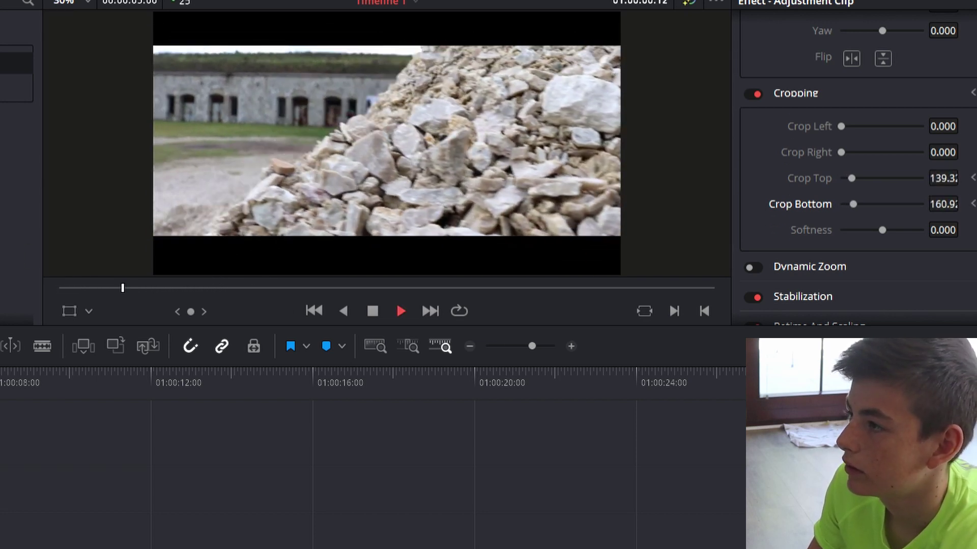
key("space")
key("Home")
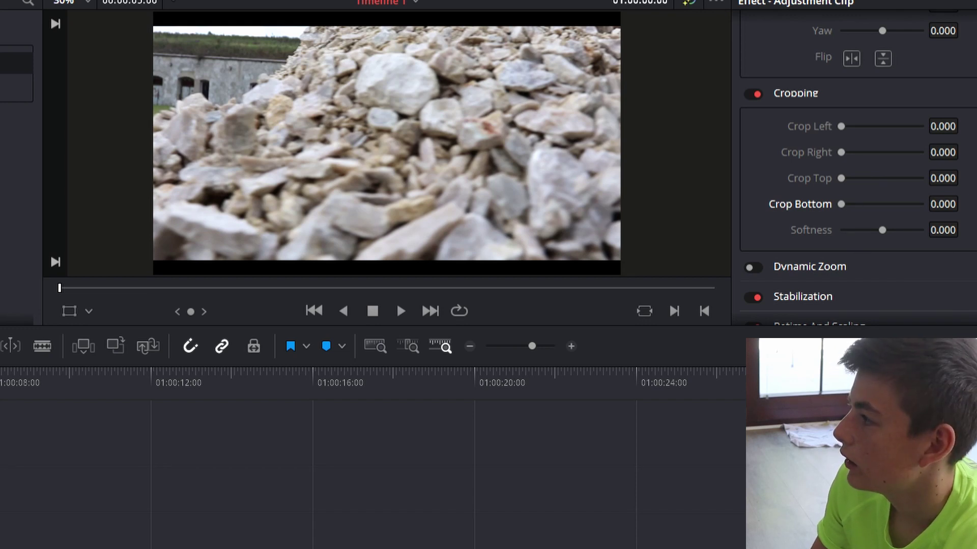
key("space")
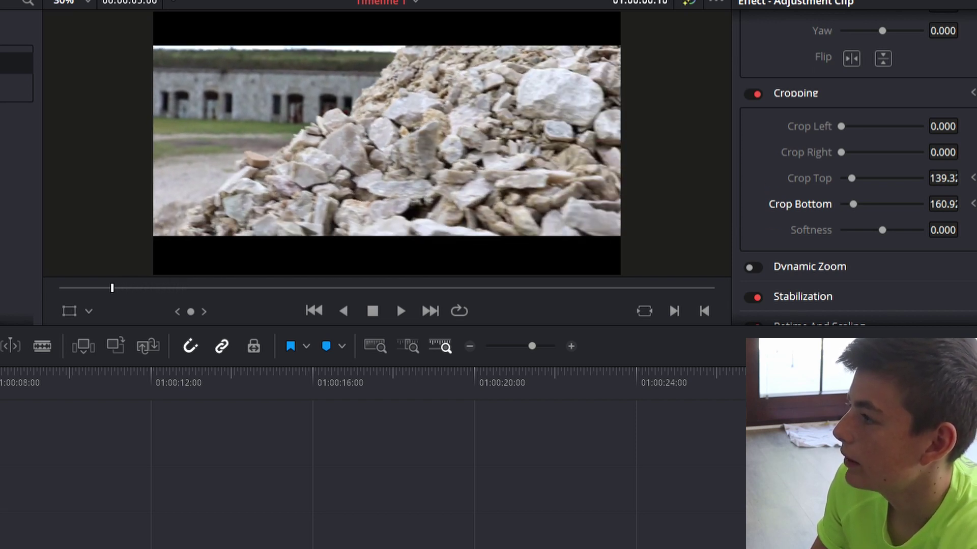
key("Home")
key("space")
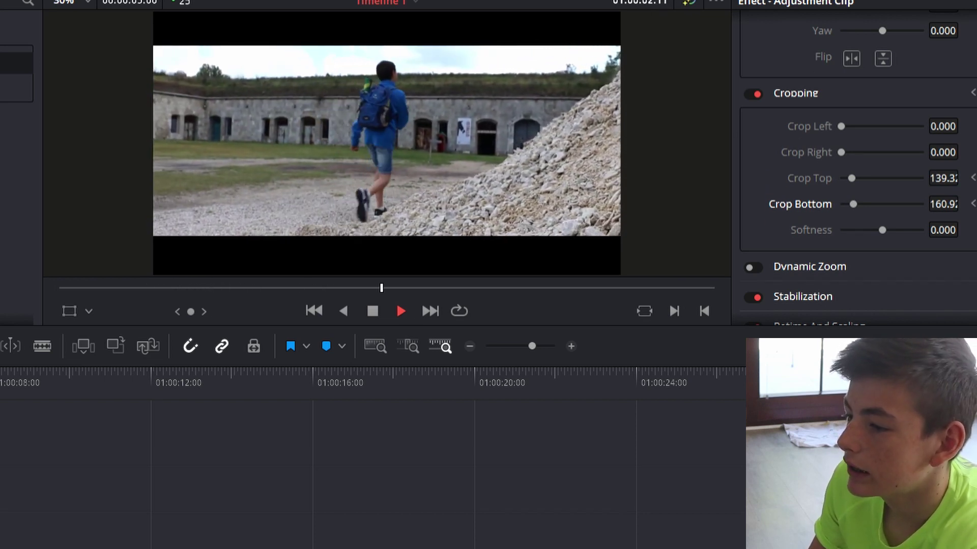
key("space")
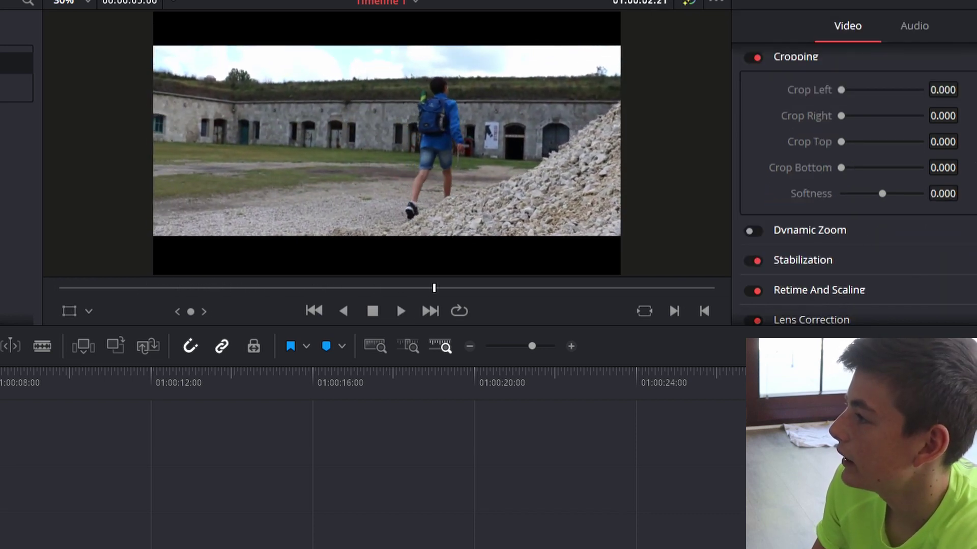
scroll(768, 196, "up", 2)
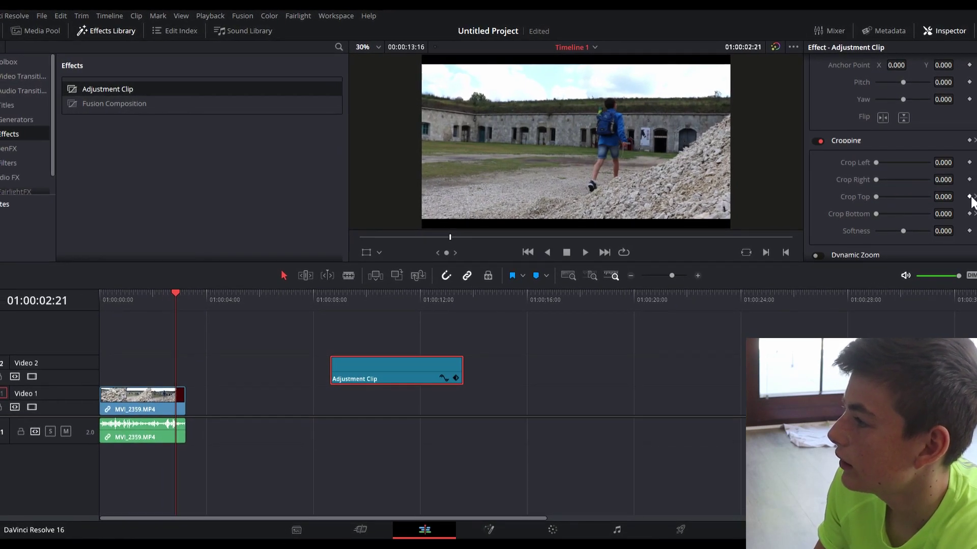
Keyframe Crop Top 224.6 and Crop Bottom about 246, then replay the animation from the start.
mouse_move(878, 195)
left_mouse_down()
mouse_move(886, 193)
mouse_move(888, 214)
left_mouse_up()
left_click(880, 215)
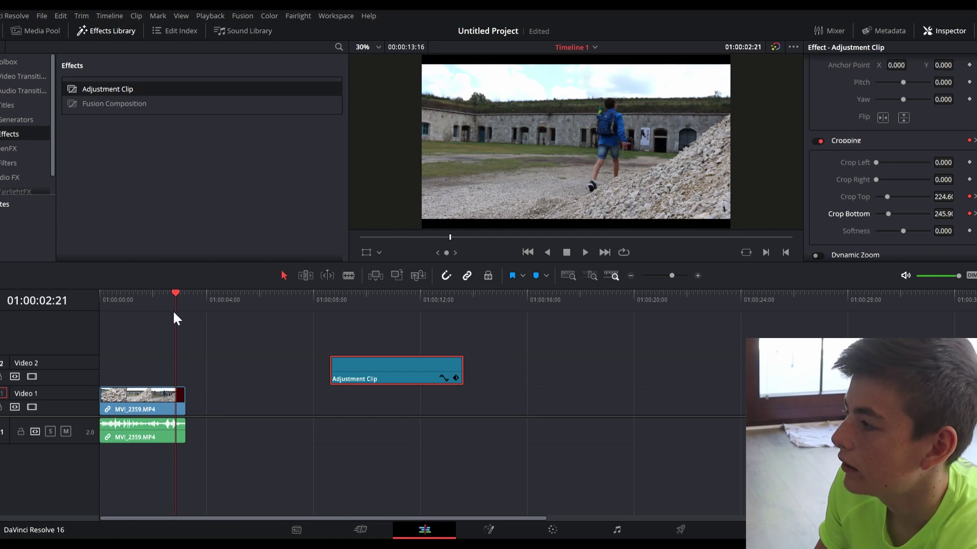
left_click_drag(175, 319, 100, 332)
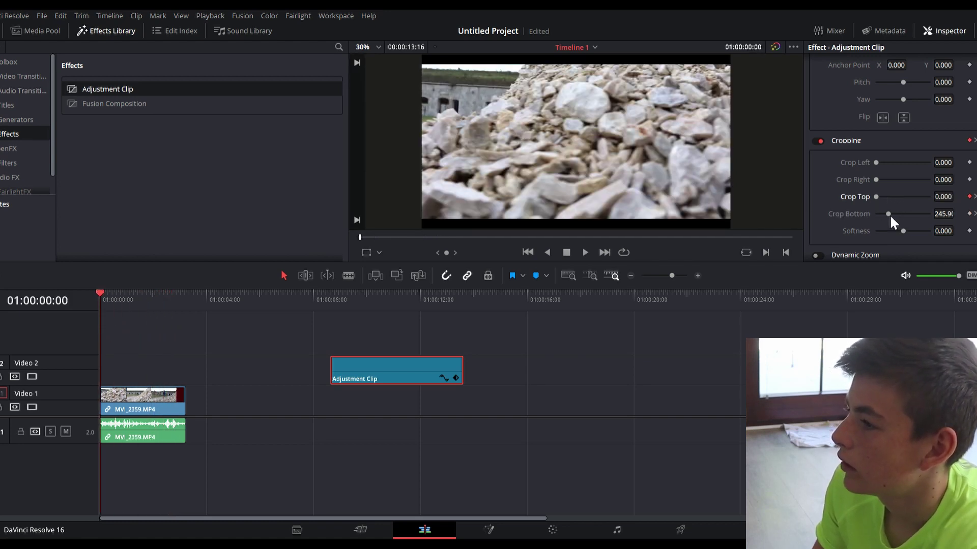
key("space")
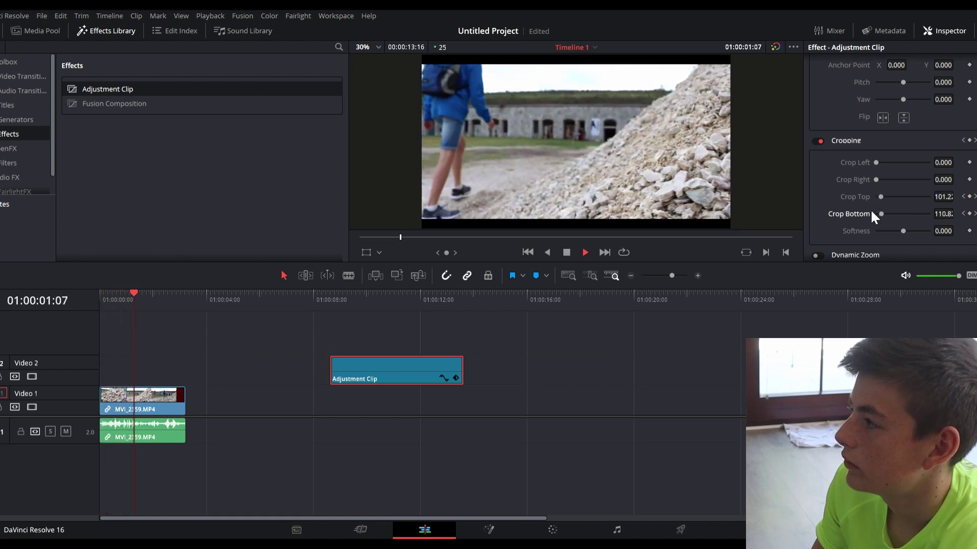
key("space")
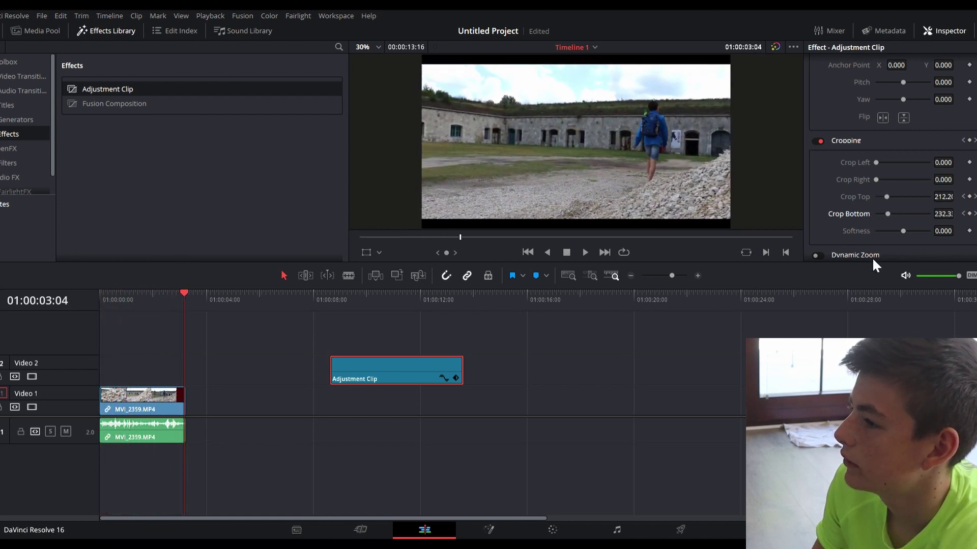
key("space")
key("space")
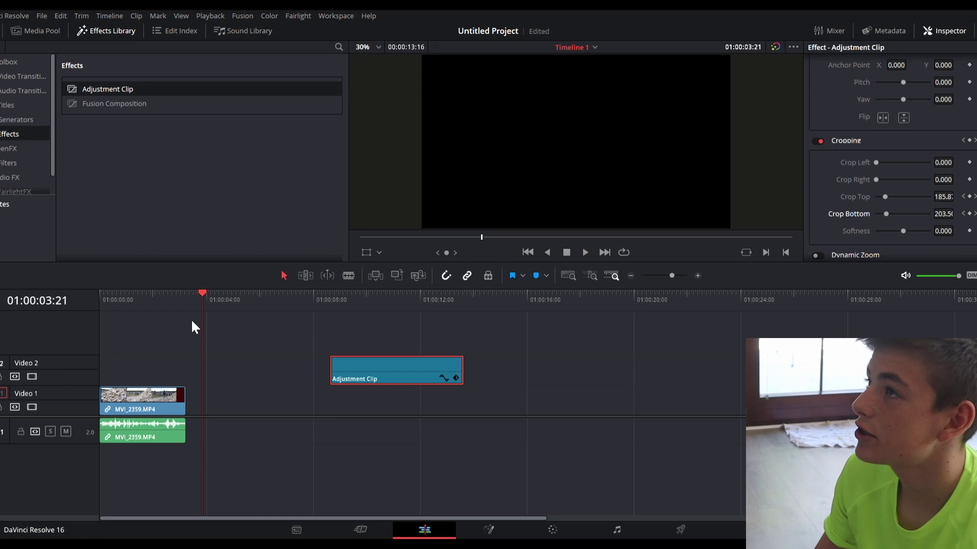
left_click_drag(195, 325, 180, 325)
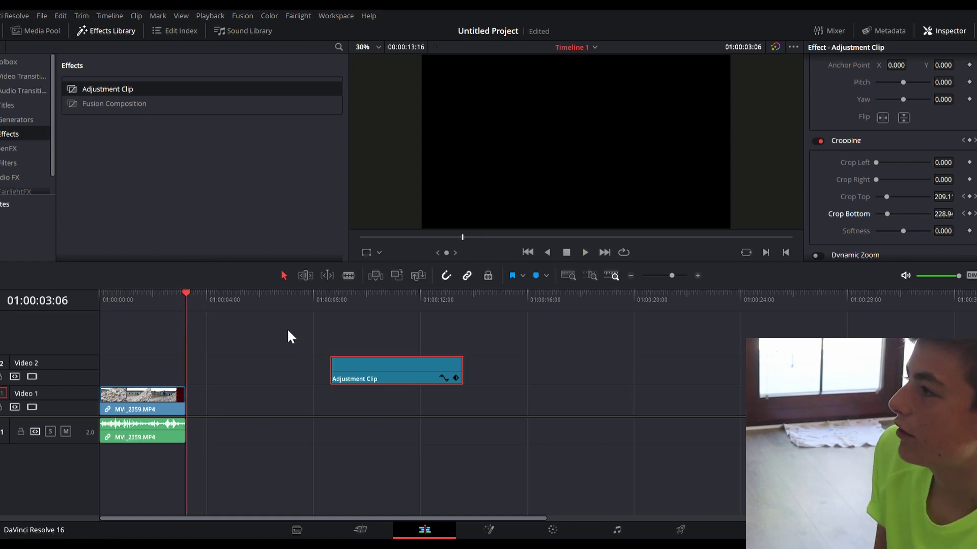